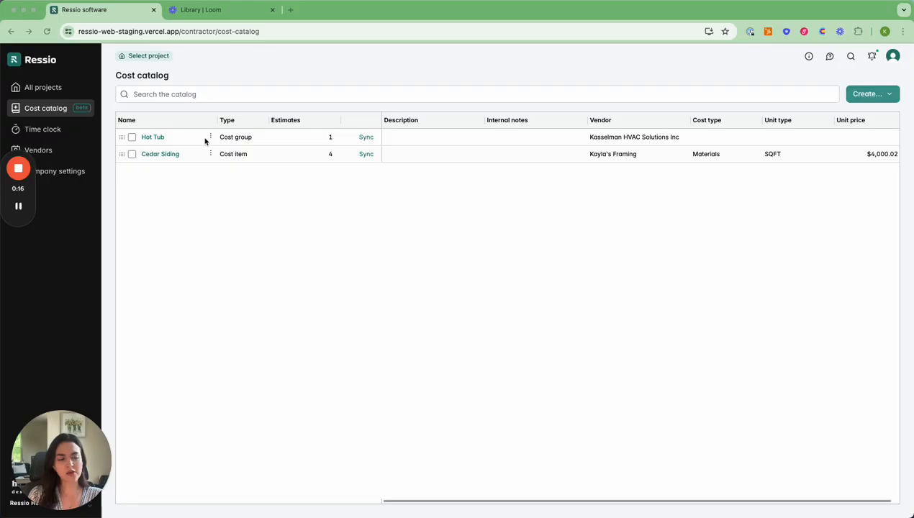
- Start a new cost group in the cost catalog and name it Hot Tub & Installation
{"action": "left_click", "coordinate": [195, 93]}
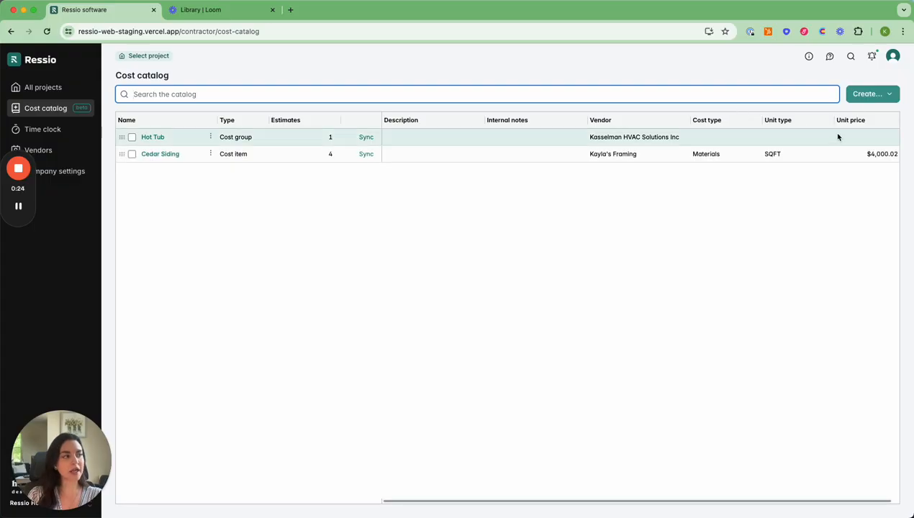
{"action": "left_click", "coordinate": [858, 98]}
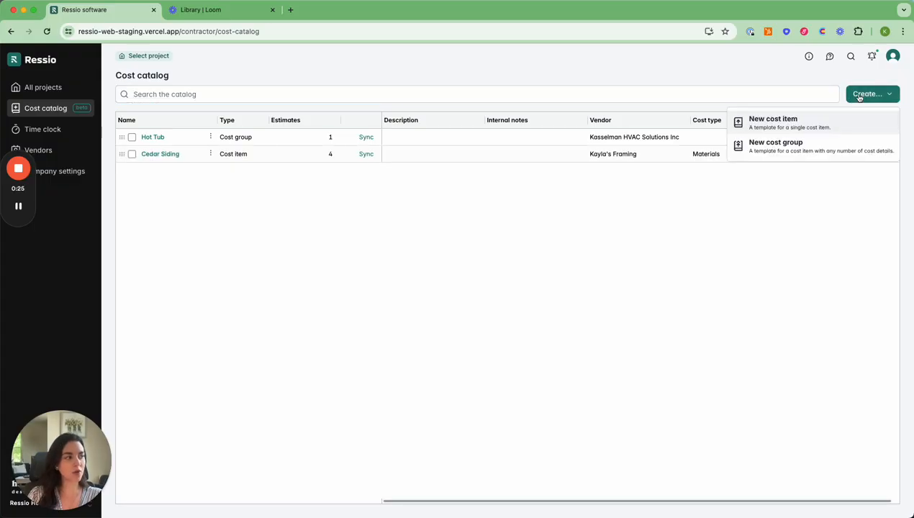
{"action": "left_click", "coordinate": [799, 147]}
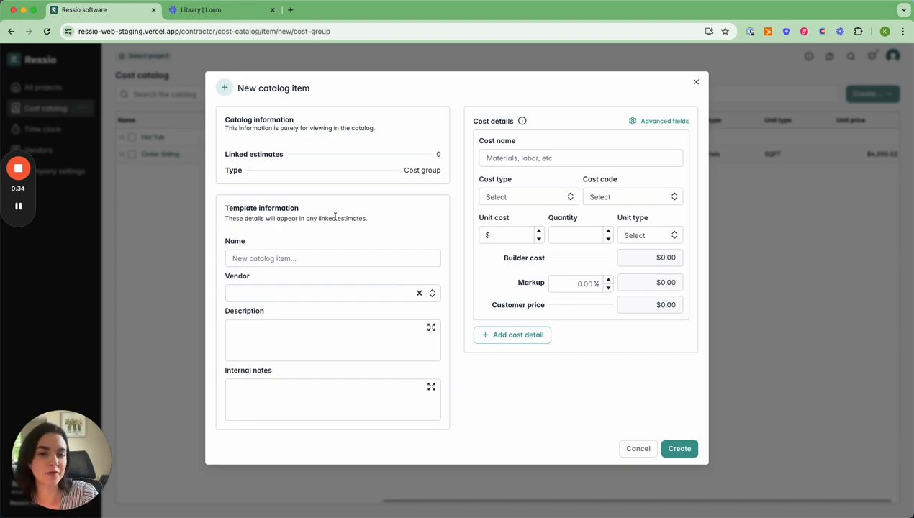
{"action": "left_click", "coordinate": [263, 258]}
{"action": "type", "text": "Hot T"}
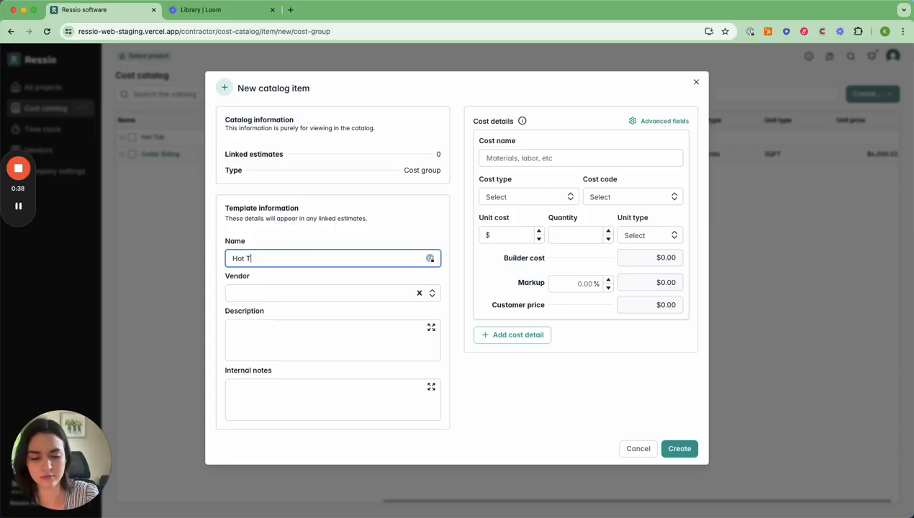
{"action": "type", "text": "ub & "}
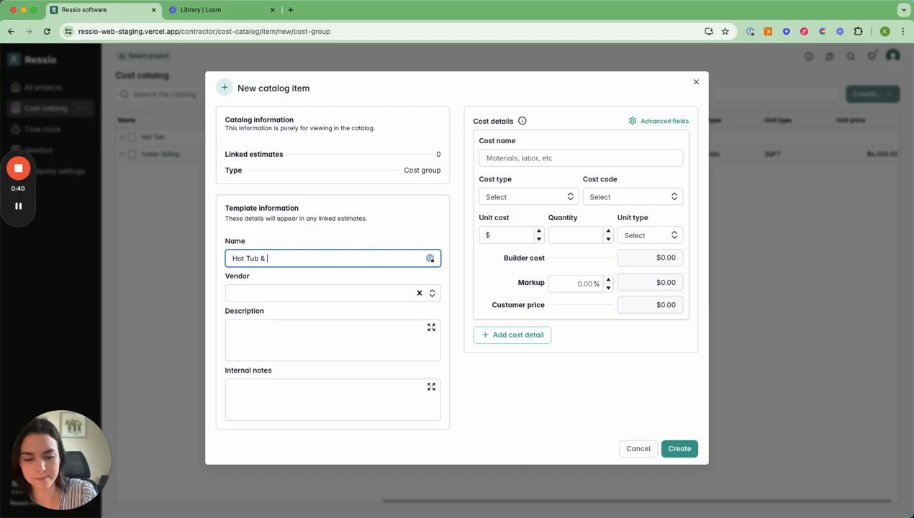
{"action": "type", "text": "Installation"}
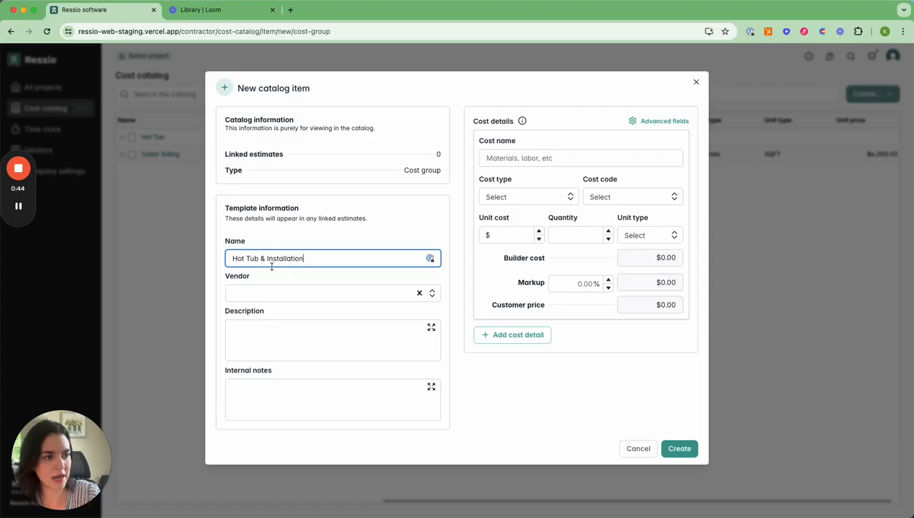
- Paste the hot tub and installation overview into the cost group's description
{"action": "left_click", "coordinate": [287, 285]}
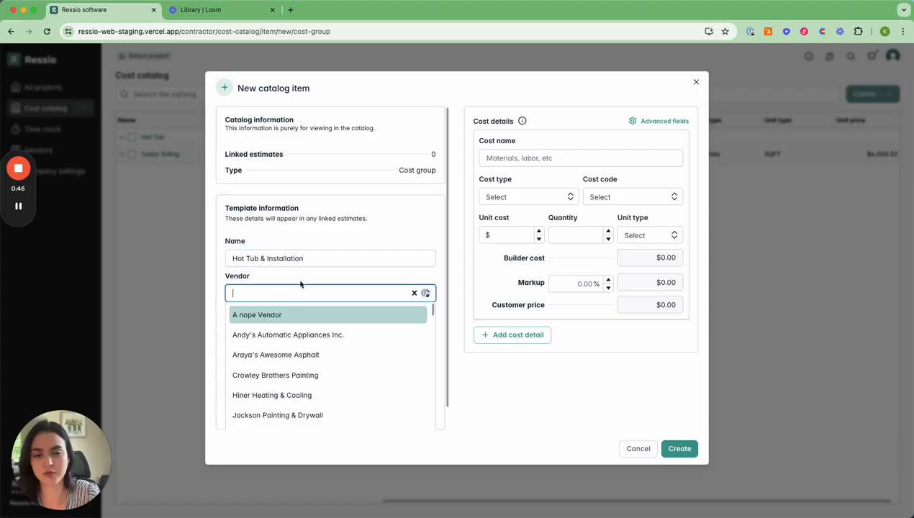
{"action": "left_click", "coordinate": [300, 284]}
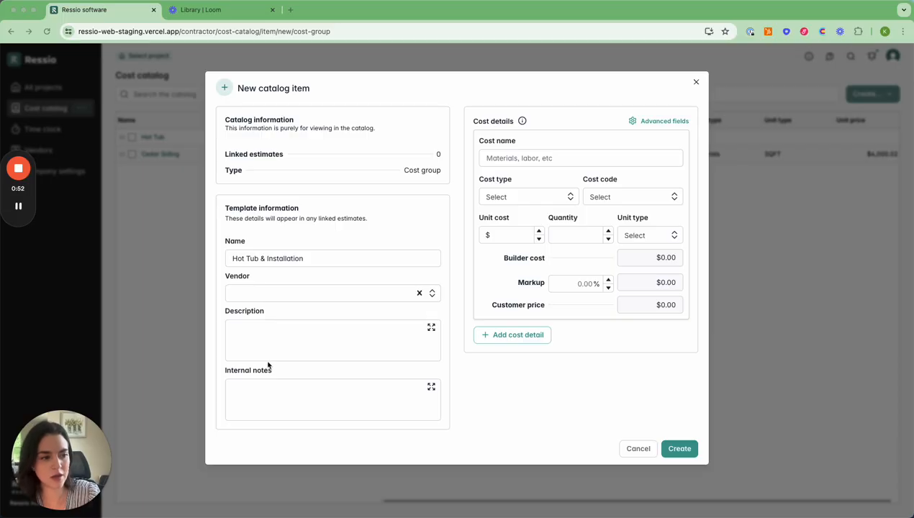
{"action": "left_click", "coordinate": [246, 332]}
{"action": "type", "text": "Hot Tub and Installation Overview Hot Tub Features: Size: 2-8 people. Material: Acrylic, fiberglass, polyethylene. Jets: Basic to advanced for hydrotherapy. Controls: Digital panels; some with apps. Extras: LED lights, sound systems, waterfalls, insulation. Installation Steps: Foundation: Level concrete pad or reinforced deck. Electrical: Dedicated GFCI outlet; 110V or 220V. Plumbing: Fill with garden hose; ensure drainage. Safety: Lockable cover, proper grounding, handrails. Regulations: Check local codes for placement and usage."}
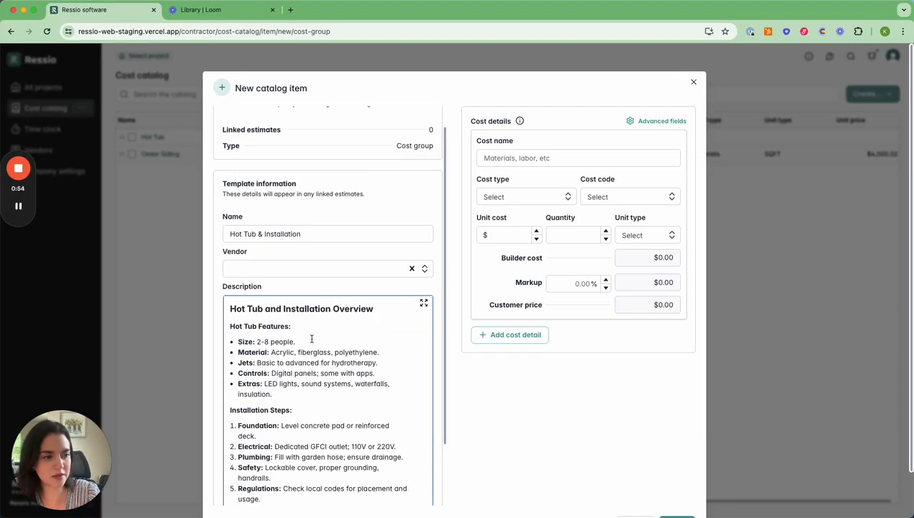
- Name the first cost detail Slab and set its cost type to Materials
{"action": "scroll", "coordinate": [318, 215], "scroll_direction": "down", "scroll_amount": 2}
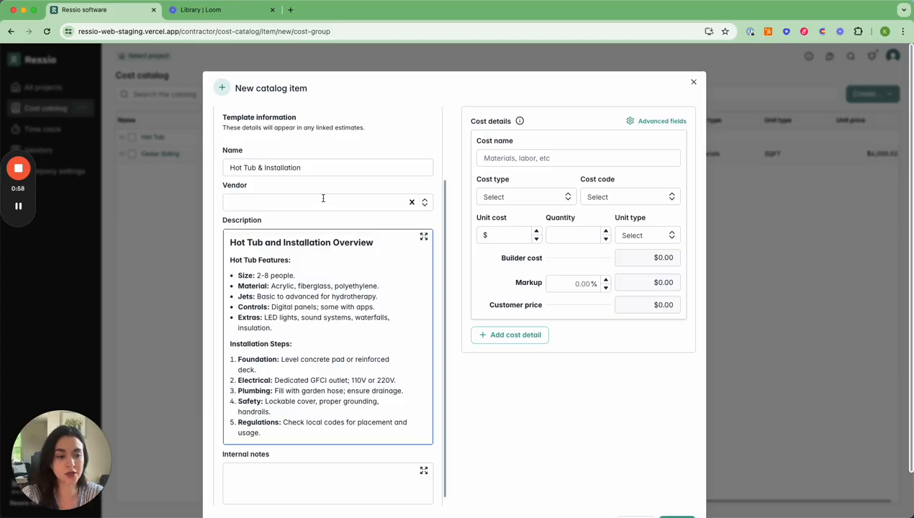
{"action": "scroll", "coordinate": [381, 272], "scroll_direction": "up", "scroll_amount": 3}
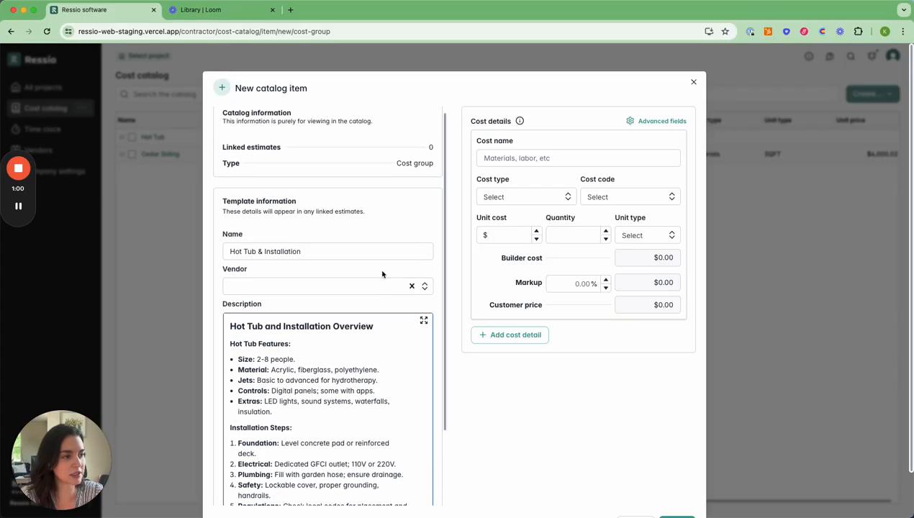
{"action": "left_click", "coordinate": [502, 157]}
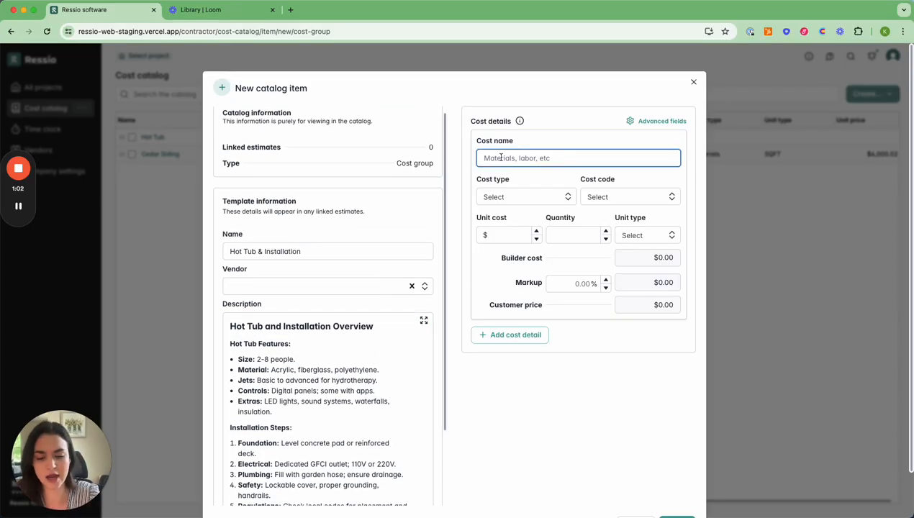
{"action": "type", "text": "Slab"}
{"action": "left_click", "coordinate": [509, 192]}
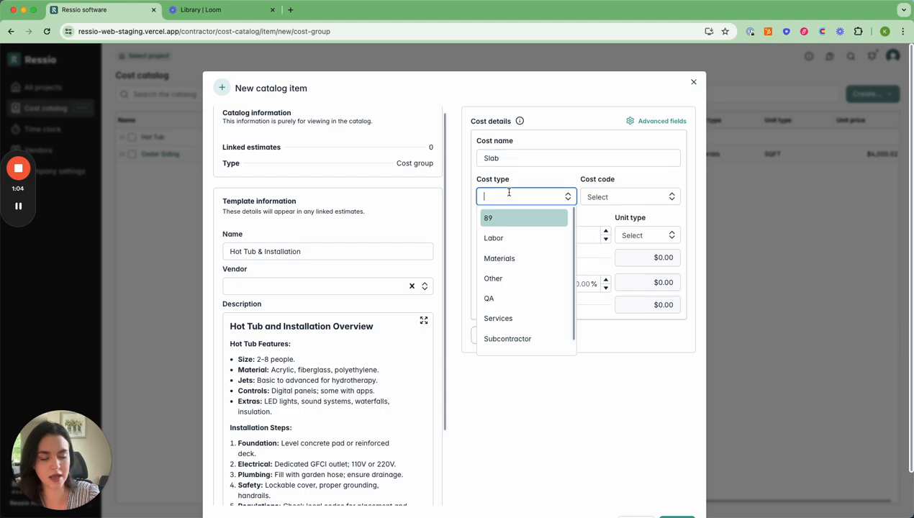
{"action": "type", "text": "Mater"}
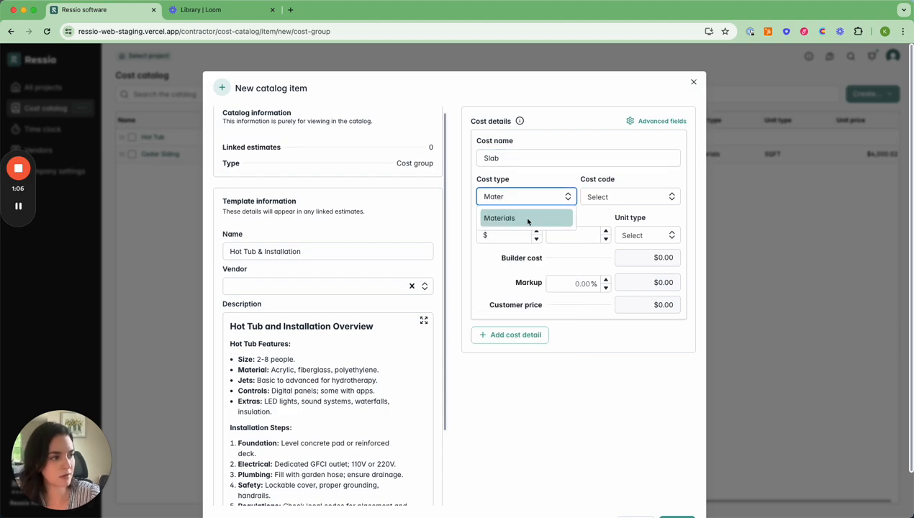
{"action": "left_click", "coordinate": [527, 221]}
{"action": "left_click", "coordinate": [630, 198]}
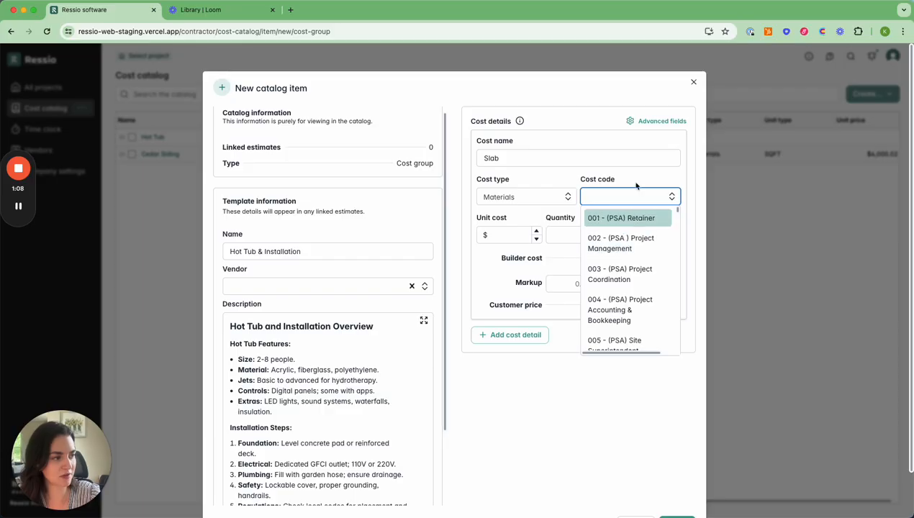
{"action": "key", "text": "Escape"}
- Set the Slab detail's unit cost to $500 and quantity to 1
{"action": "left_click", "coordinate": [503, 235]}
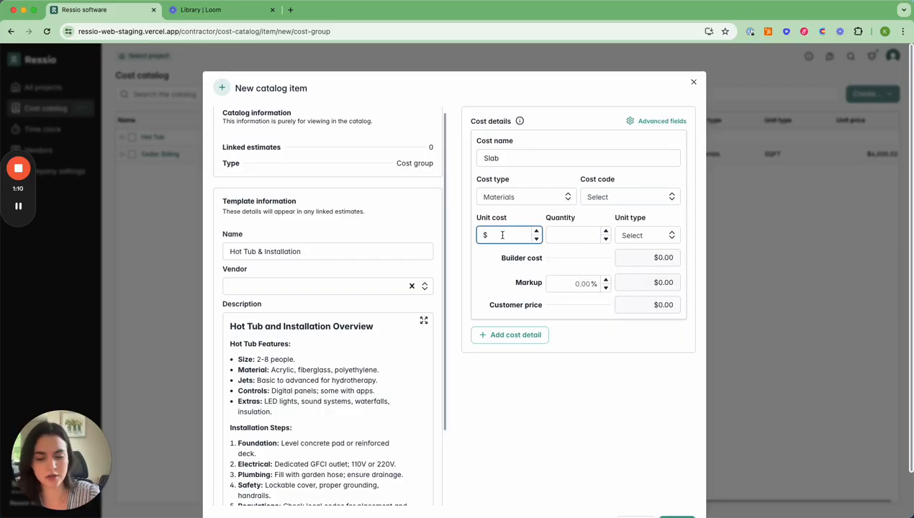
{"action": "type", "text": "500"}
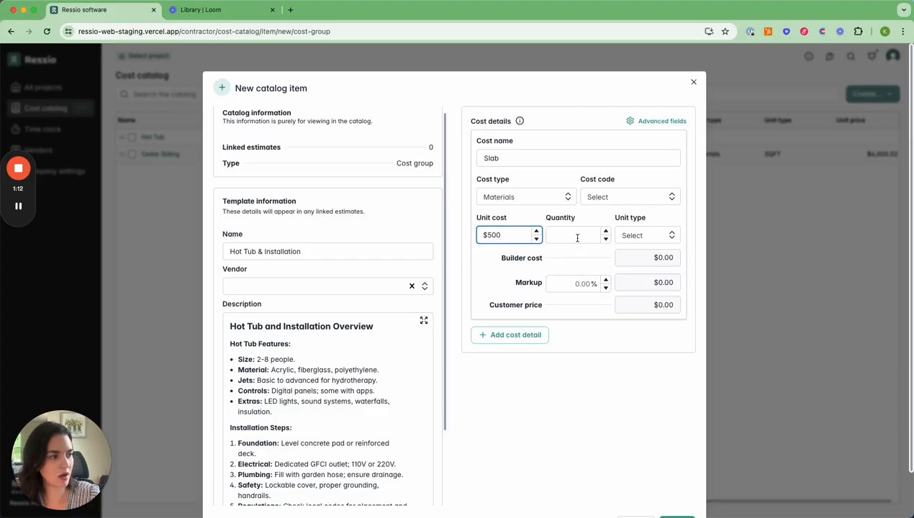
{"action": "left_click", "coordinate": [578, 238]}
{"action": "type", "text": "1"}
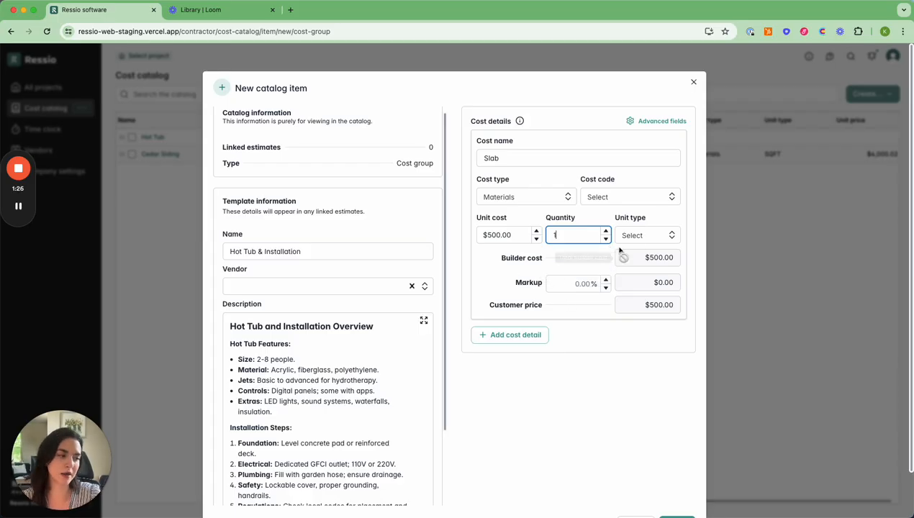
- Add a second cost detail named Installation with cost type Labor and cost code 110 - General Labor
{"action": "left_click", "coordinate": [487, 335]}
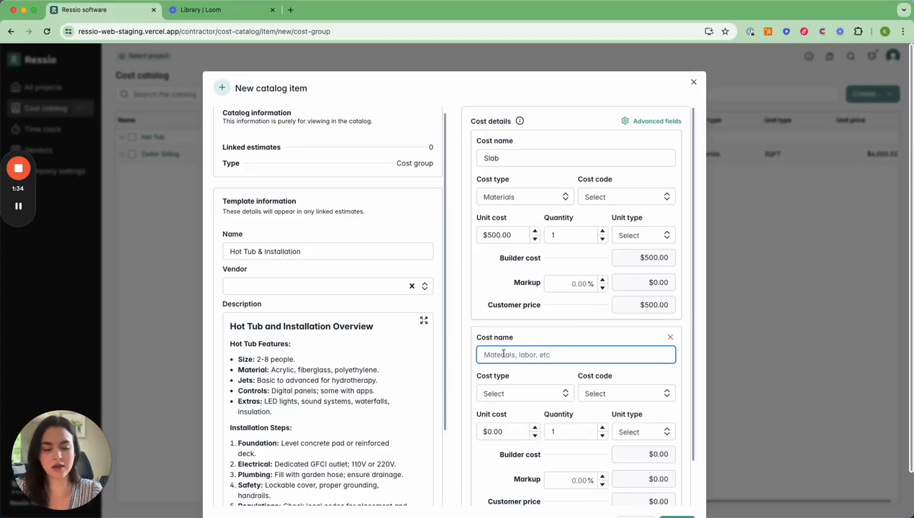
{"action": "type", "text": "Inst"}
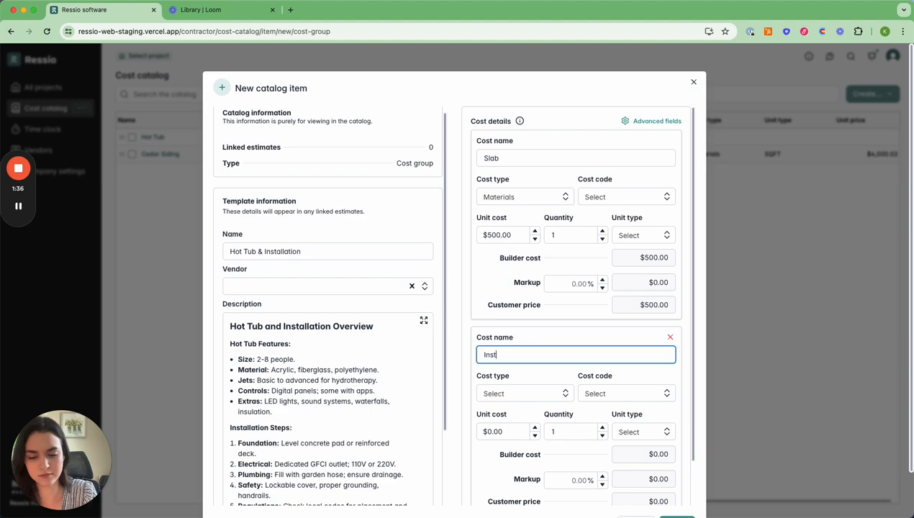
{"action": "type", "text": "allation"}
{"action": "left_click", "coordinate": [520, 388]}
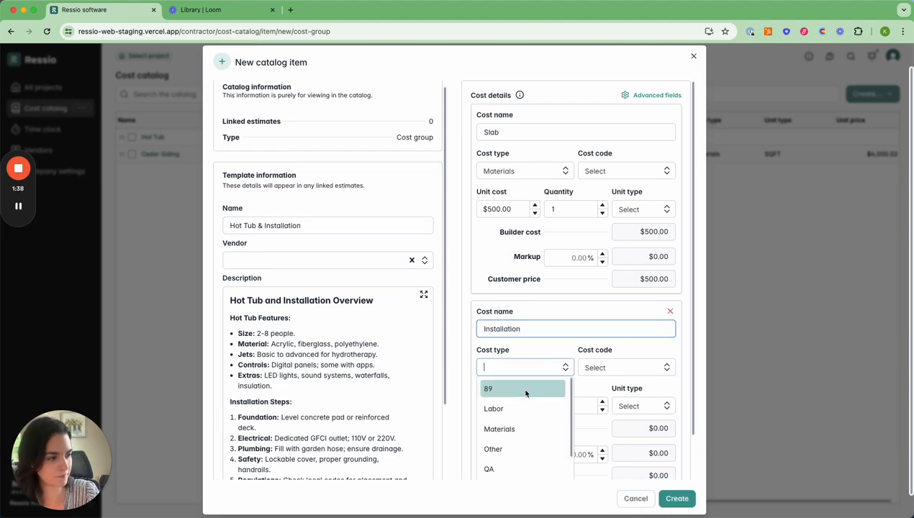
{"action": "type", "text": "Lab"}
{"action": "left_click", "coordinate": [533, 381]}
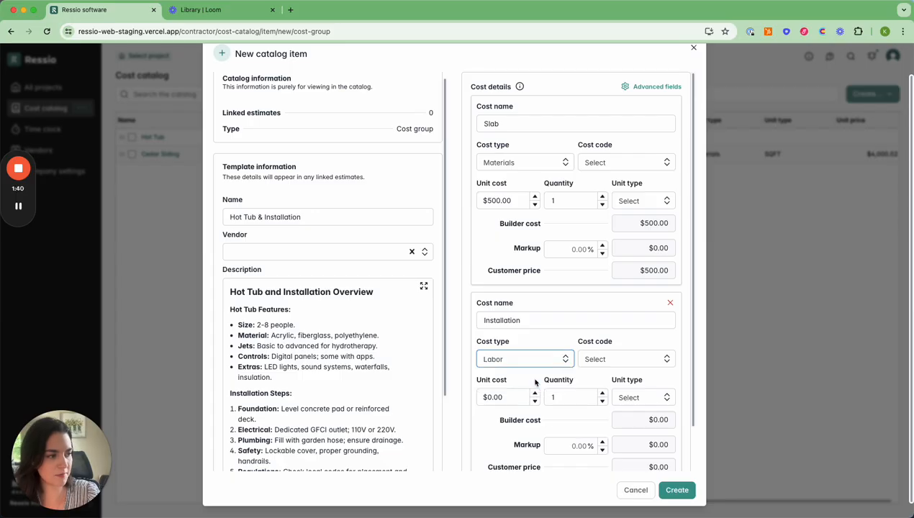
{"action": "left_click", "coordinate": [598, 355]}
{"action": "type", "text": "Gene"}
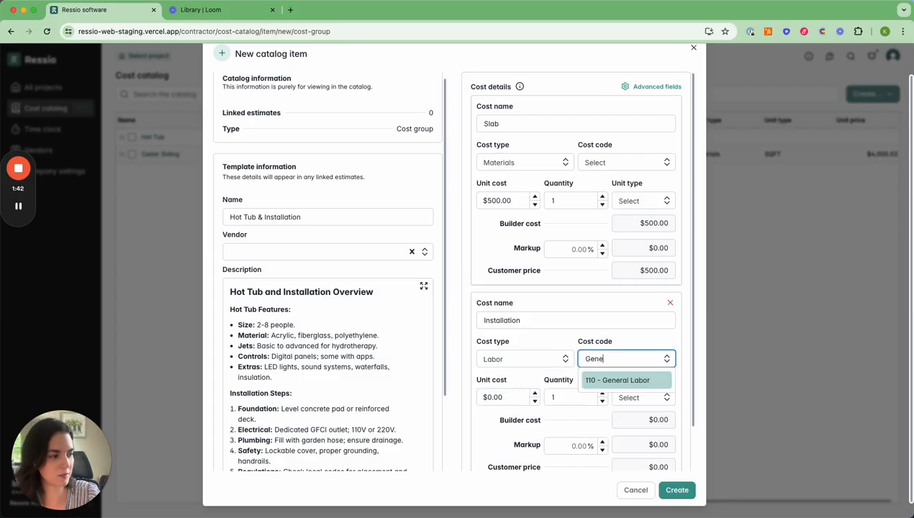
{"action": "left_click", "coordinate": [618, 379]}
- Set the Installation detail's unit cost to $65, quantity to 10 and unit type to HR
{"action": "left_click", "coordinate": [505, 397]}
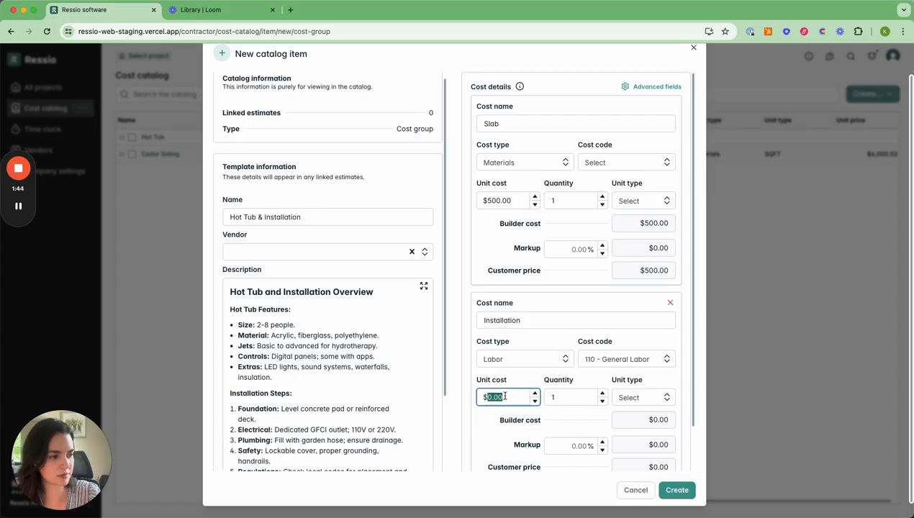
{"action": "type", "text": "65"}
{"action": "left_click", "coordinate": [577, 397]}
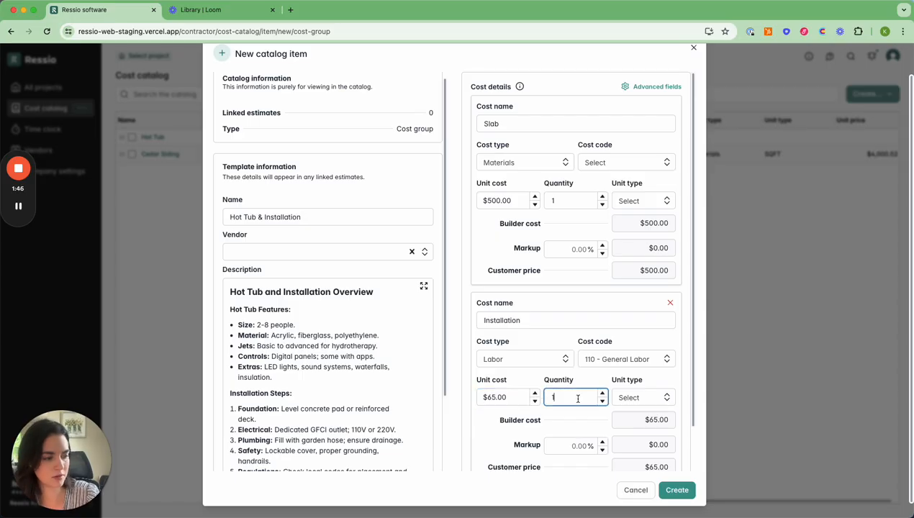
{"action": "key", "text": "BackSpace"}
{"action": "type", "text": "10"}
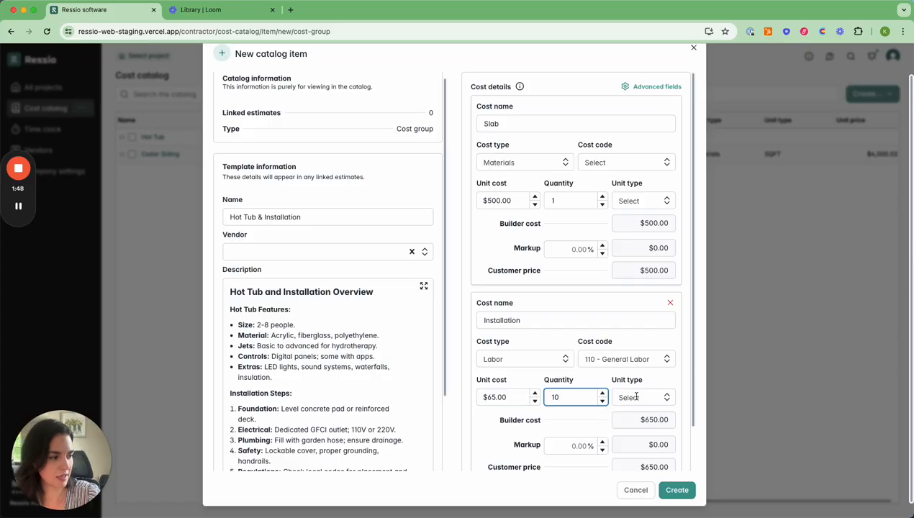
{"action": "key", "text": "Tab"}
{"action": "type", "text": "HR"}
{"action": "left_click", "coordinate": [648, 402]}
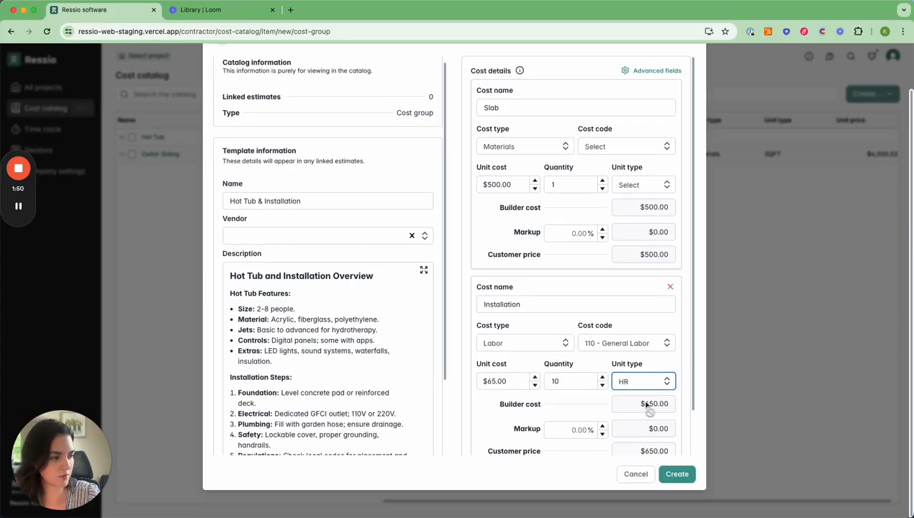
- Add a third cost detail named Hot Tub with cost type Materials
{"action": "scroll", "coordinate": [569, 379], "scroll_direction": "down", "scroll_amount": 2}
{"action": "left_click", "coordinate": [506, 434]}
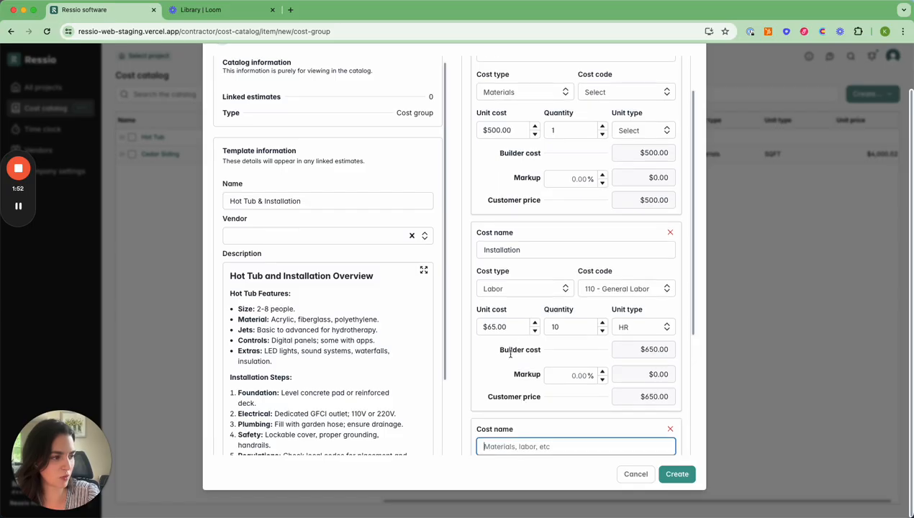
{"action": "type", "text": "Hot T"}
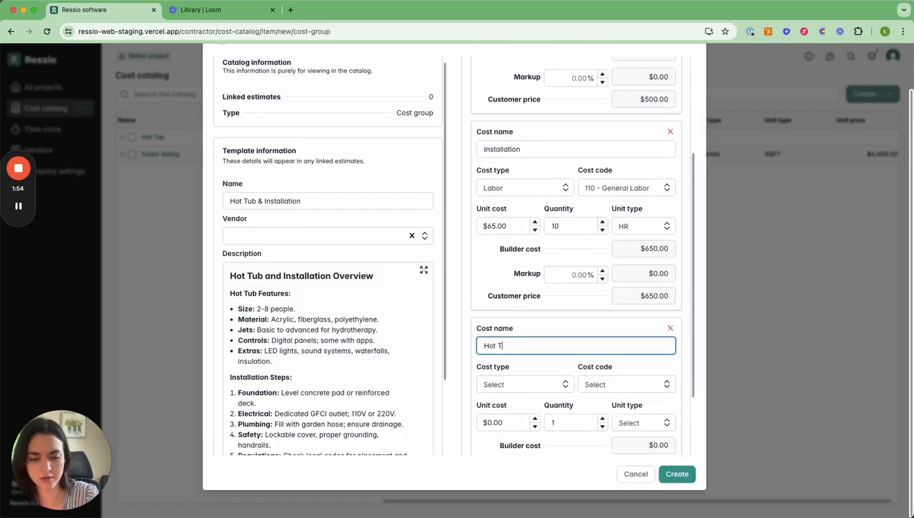
{"action": "type", "text": "ub"}
{"action": "left_click", "coordinate": [511, 383]}
{"action": "type", "text": "Mat"}
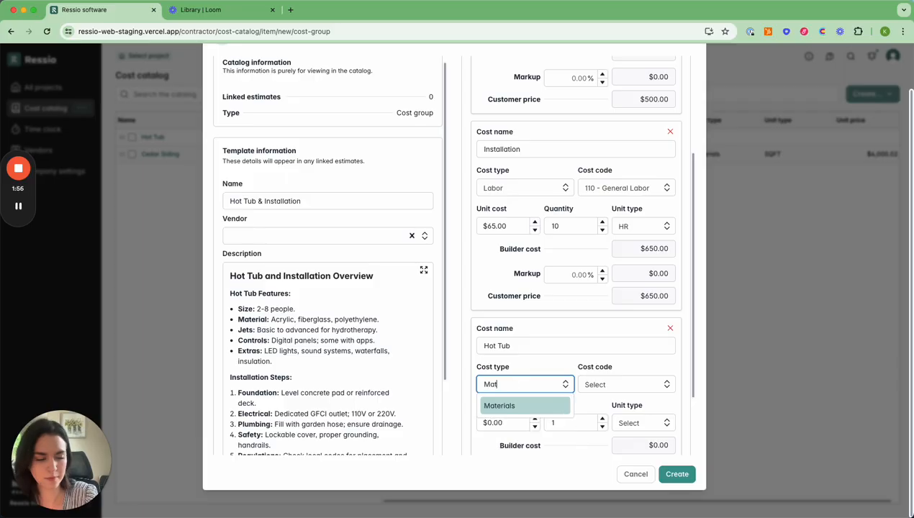
{"action": "left_click", "coordinate": [547, 406]}
- Set the Hot Tub detail's unit cost to $5000 and create the cost group
{"action": "scroll", "coordinate": [579, 392], "scroll_direction": "down", "scroll_amount": 2}
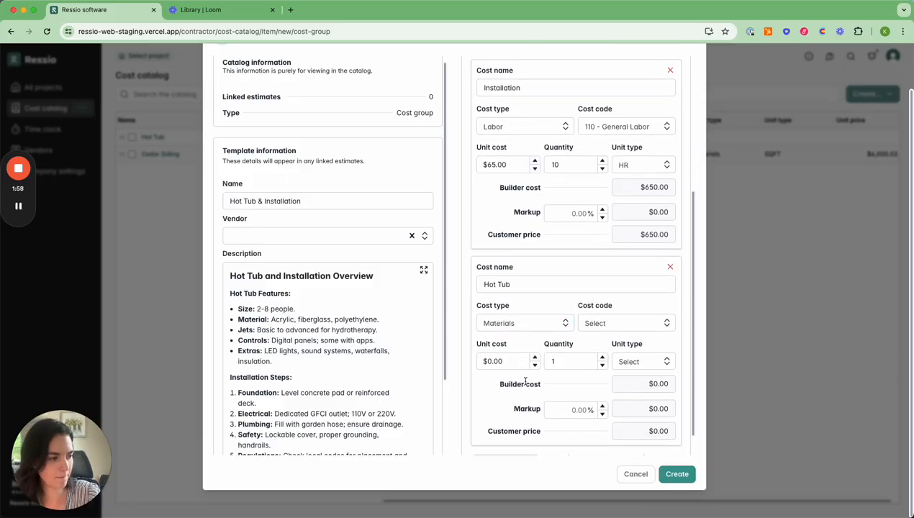
{"action": "double_click", "coordinate": [507, 363]}
{"action": "type", "text": "5000"}
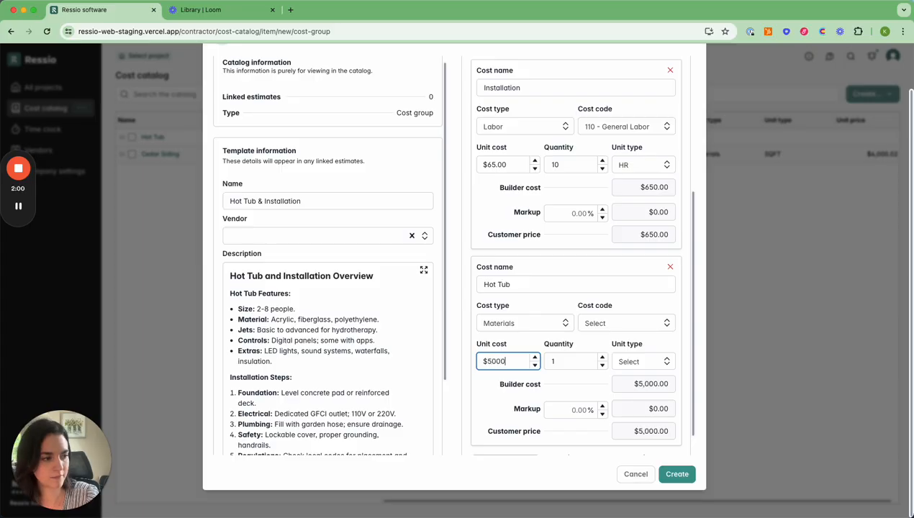
{"action": "scroll", "coordinate": [519, 407], "scroll_direction": "down", "scroll_amount": 1}
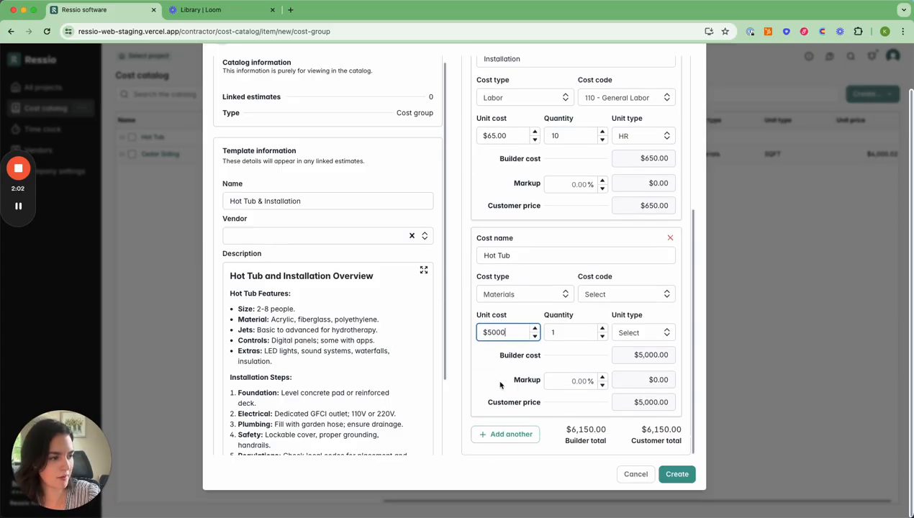
{"action": "left_click", "coordinate": [498, 382]}
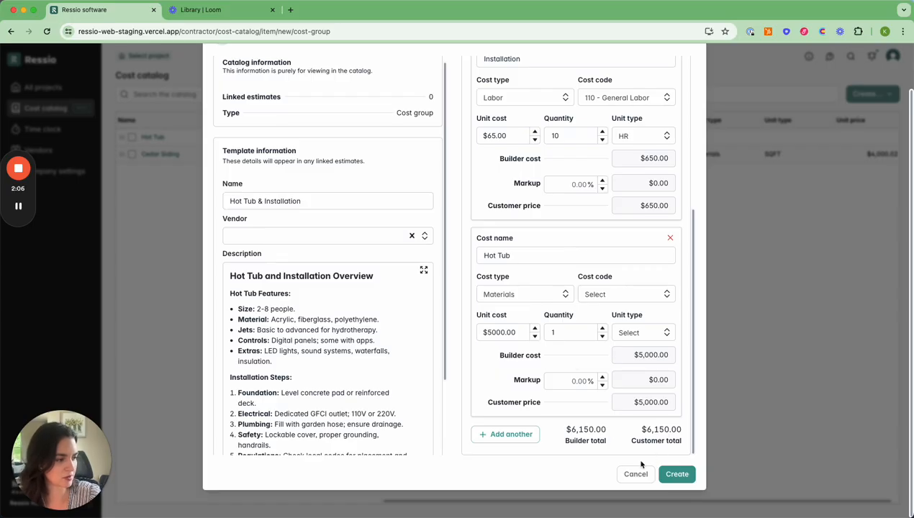
{"action": "left_click", "coordinate": [676, 475]}
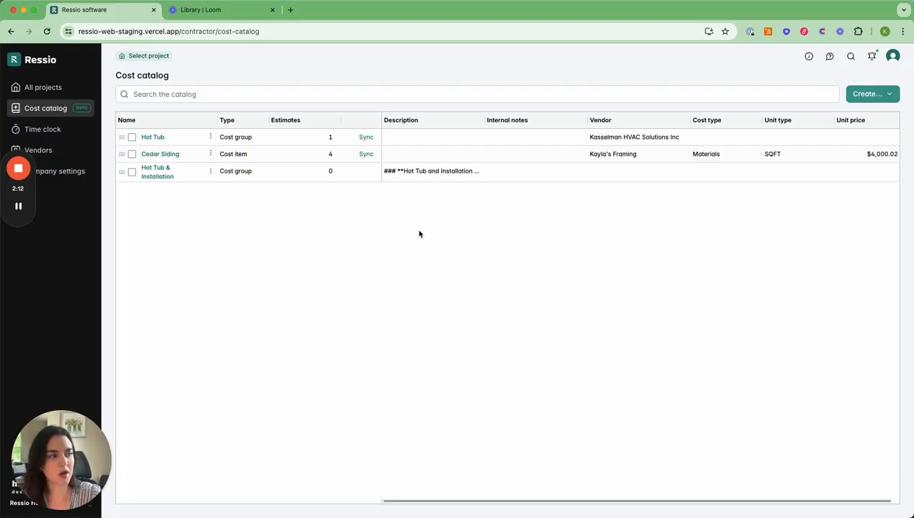
- Find the Cape Cod Cottage project through the finder search and open its estimate
{"action": "left_click", "coordinate": [850, 57]}
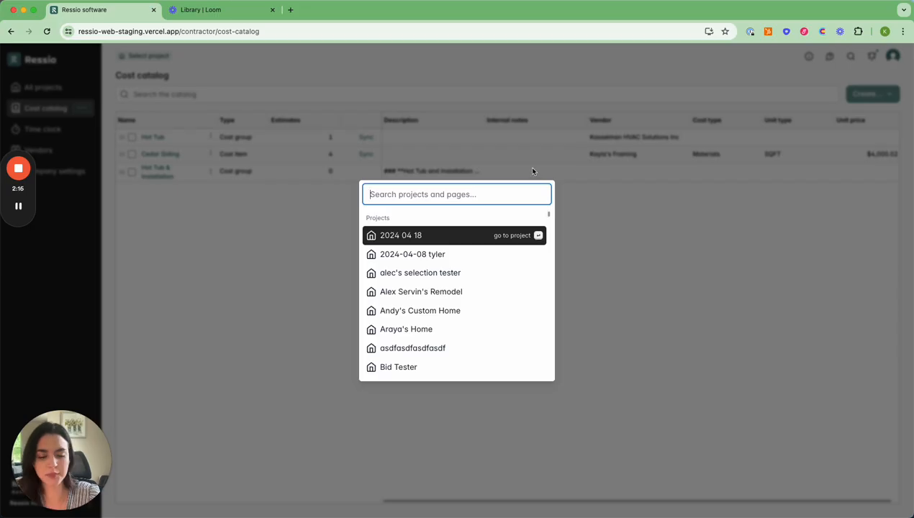
{"action": "type", "text": "Kayla"}
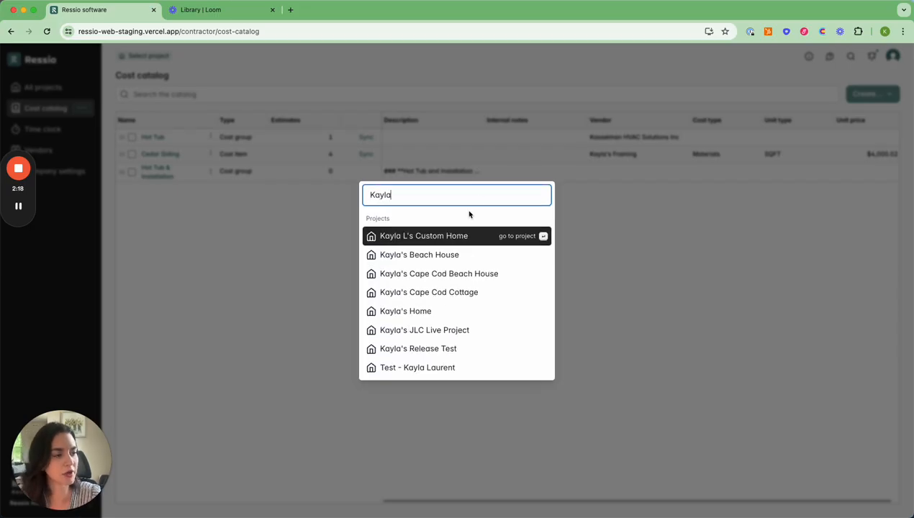
{"action": "left_click", "coordinate": [464, 293]}
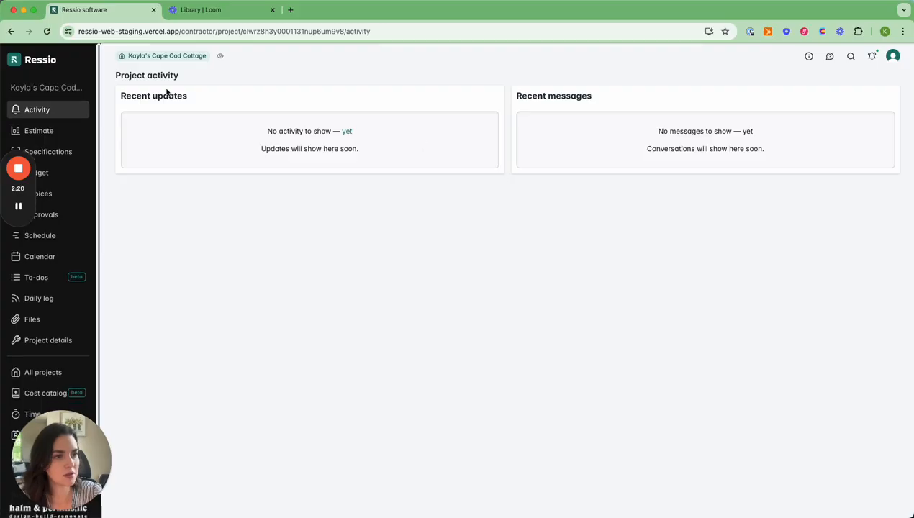
{"action": "left_click", "coordinate": [63, 133]}
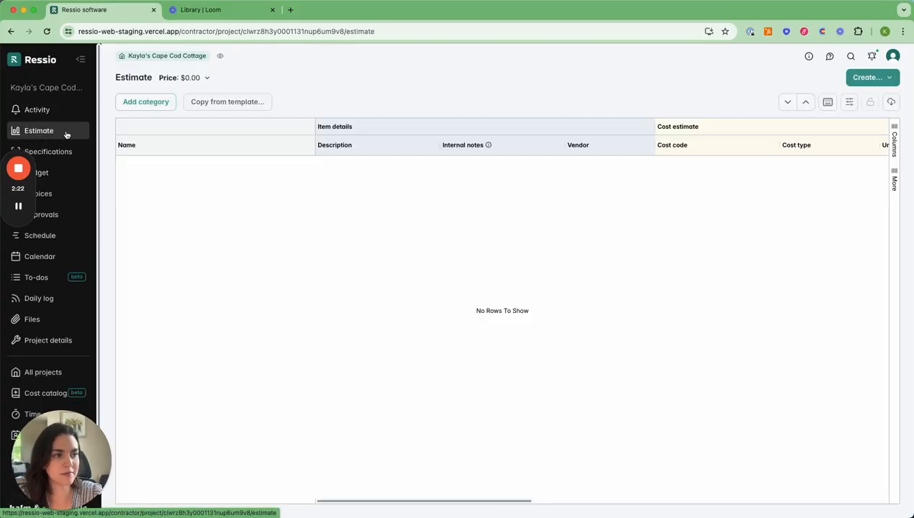
- Add a category named Special Feature to the estimate
{"action": "left_click", "coordinate": [142, 101]}
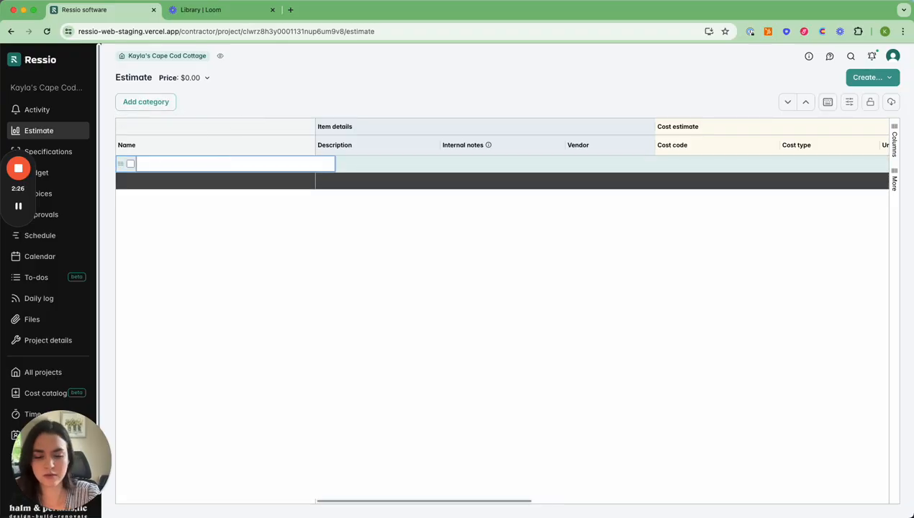
{"action": "type", "text": "Special Fe"}
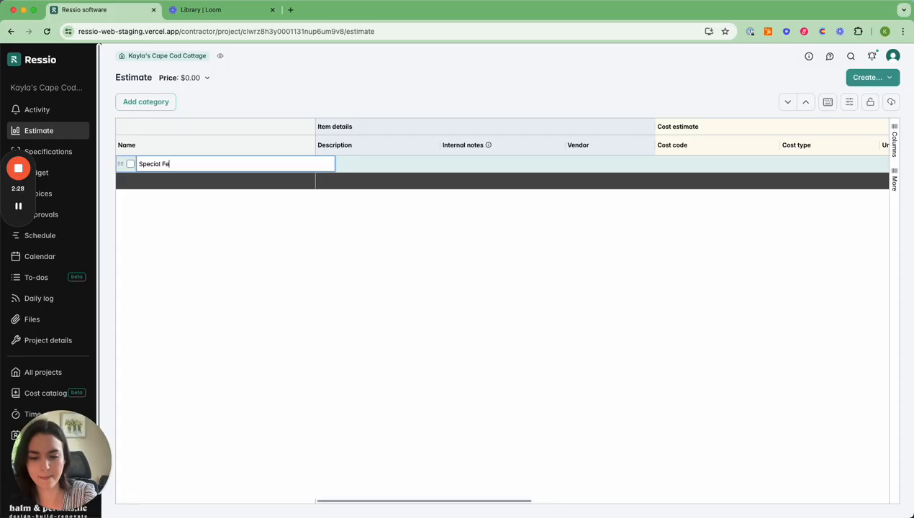
{"action": "type", "text": "ature"}
{"action": "key", "text": "Return"}
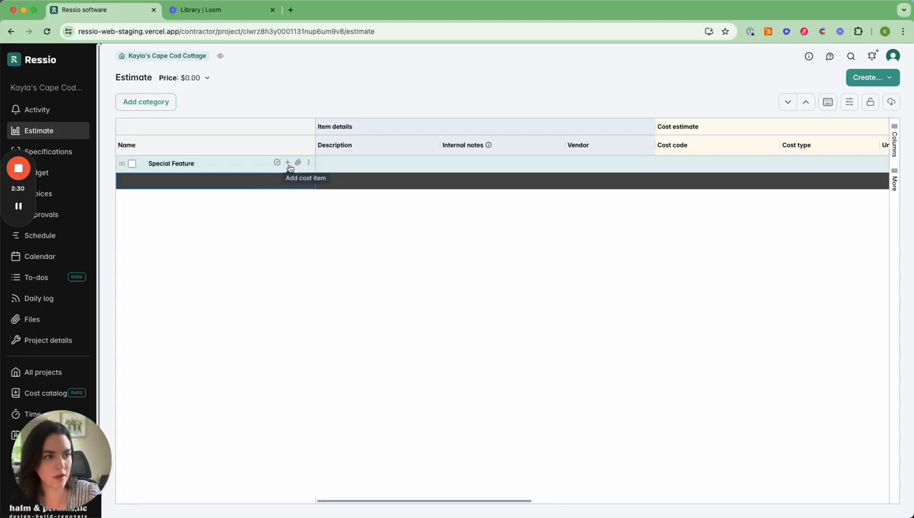
- Add the Hot Tub & Installation catalog group as a cost item under the Special Feature category
{"action": "left_click", "coordinate": [286, 164]}
{"action": "left_click", "coordinate": [236, 181]}
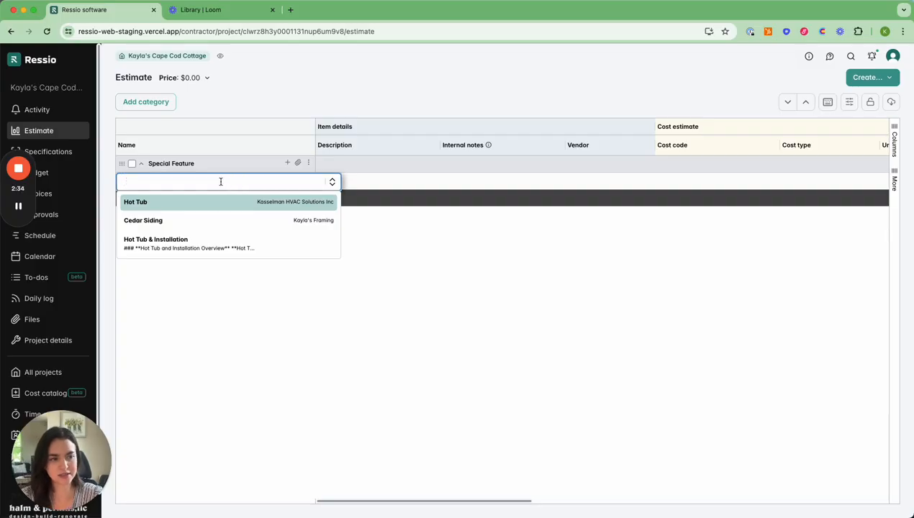
{"action": "type", "text": "ho"}
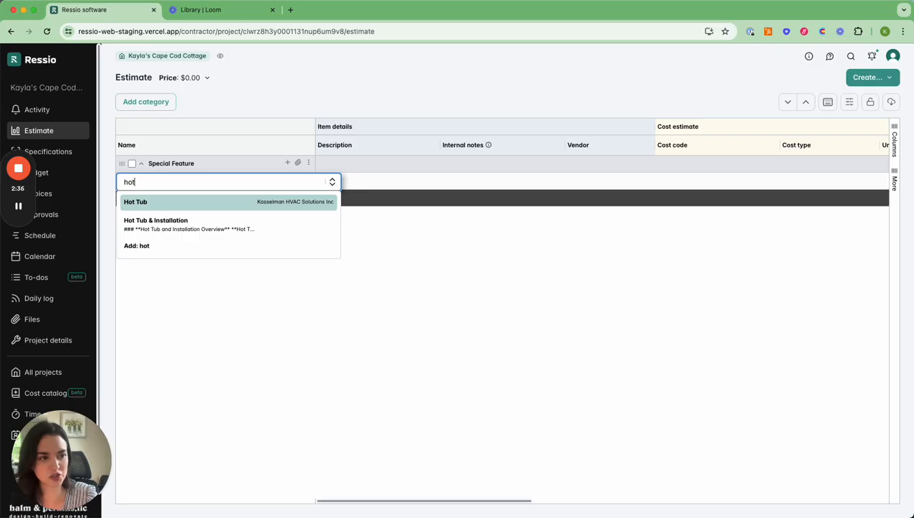
{"action": "type", "text": "t"}
{"action": "left_click", "coordinate": [212, 224]}
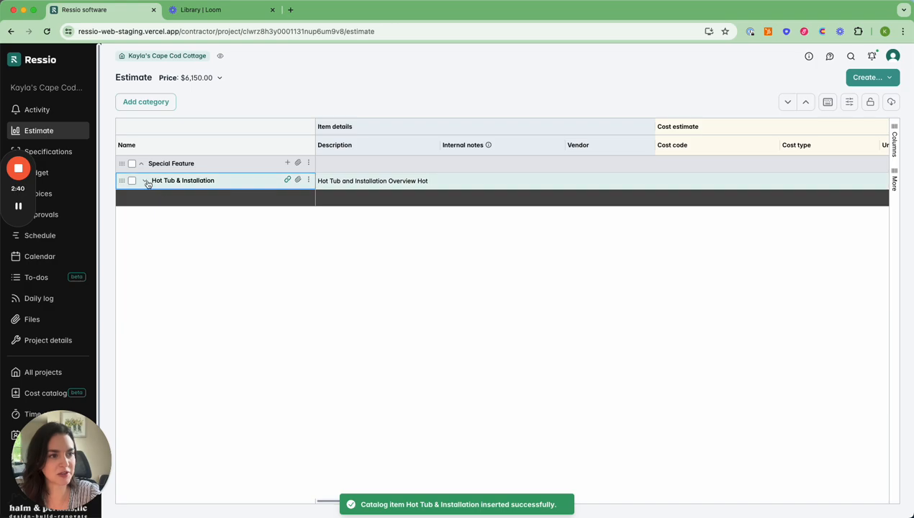
- Expand the Hot Tub & Installation item and review its cost detail columns
{"action": "left_click", "coordinate": [146, 181]}
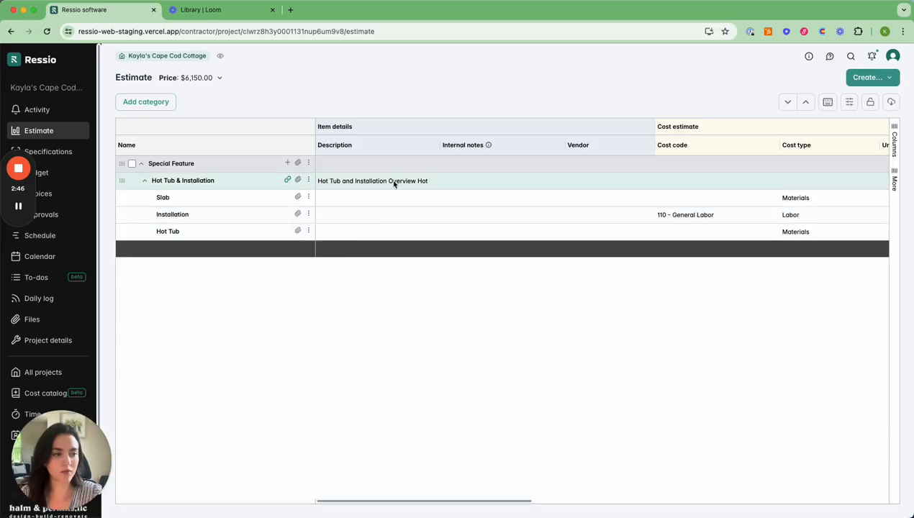
{"action": "scroll", "coordinate": [440, 194], "scroll_direction": "right", "scroll_amount": 5}
{"action": "scroll", "coordinate": [440, 194], "scroll_direction": "right", "scroll_amount": 3}
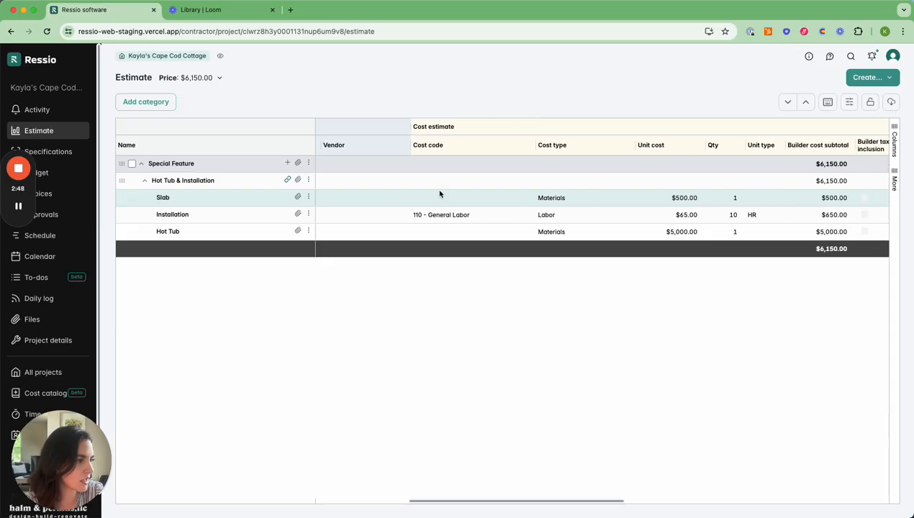
{"action": "scroll", "coordinate": [484, 198], "scroll_direction": "right", "scroll_amount": 1}
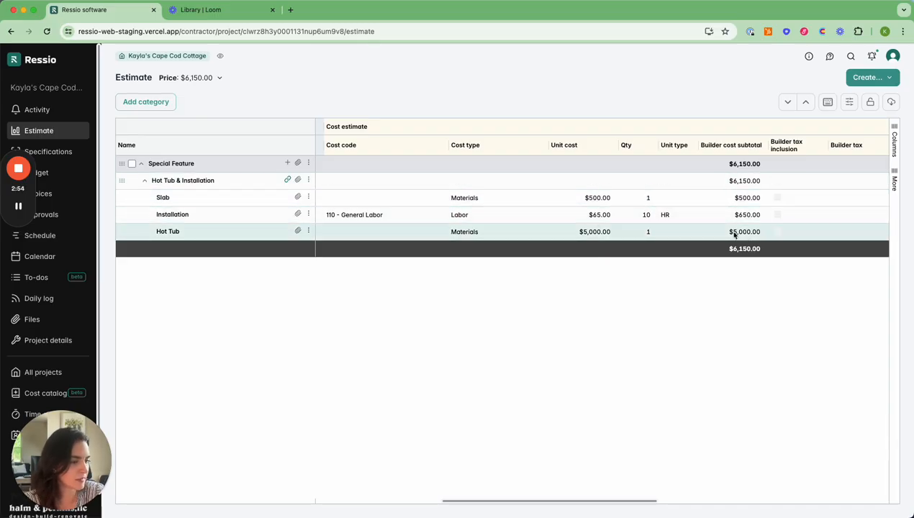
- Open the catalog item linked to the Hot Tub & Installation group without unlinking it
{"action": "left_click", "coordinate": [288, 182]}
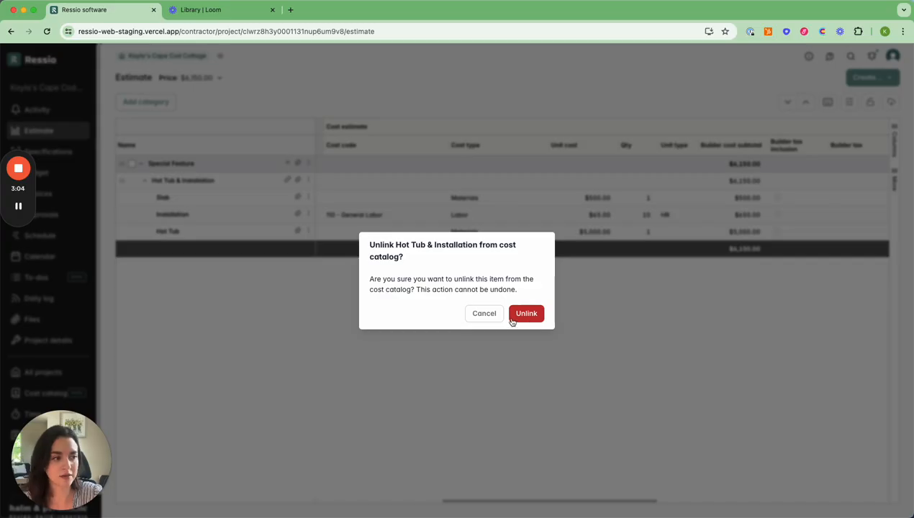
{"action": "left_click", "coordinate": [484, 314]}
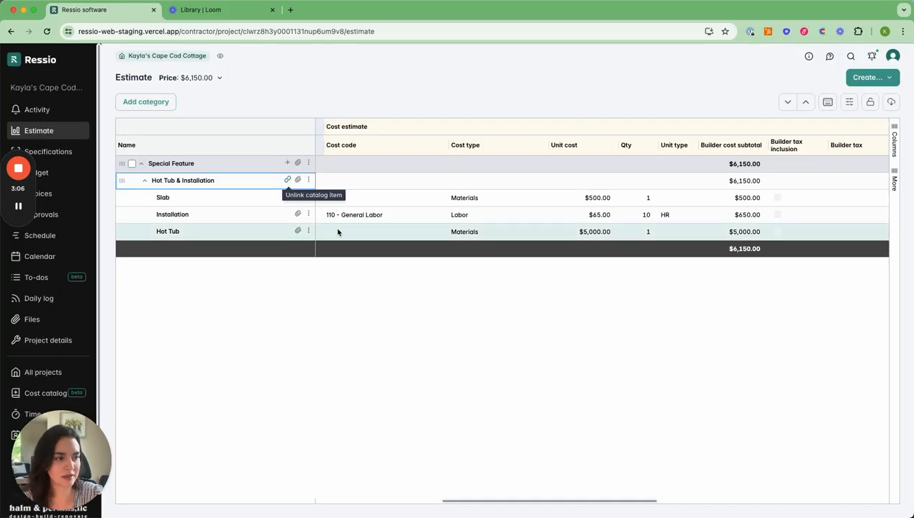
{"action": "left_click", "coordinate": [310, 180]}
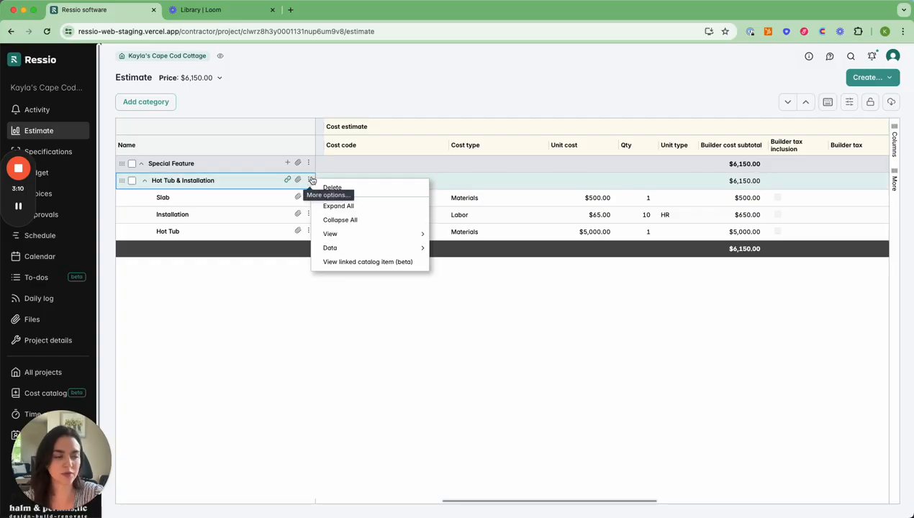
{"action": "left_click", "coordinate": [366, 263]}
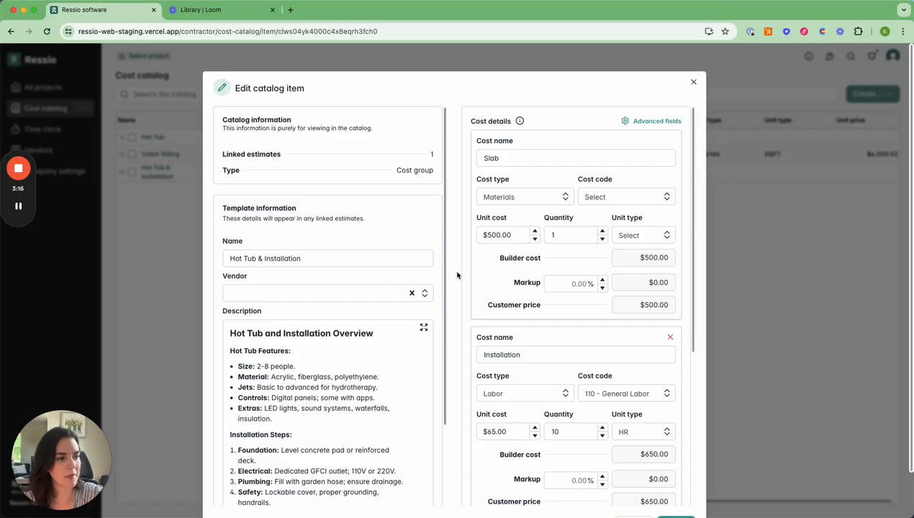
- Set the Slab detail's unit cost to $600 and update the catalog item
{"action": "scroll", "coordinate": [374, 277], "scroll_direction": "down", "scroll_amount": 3}
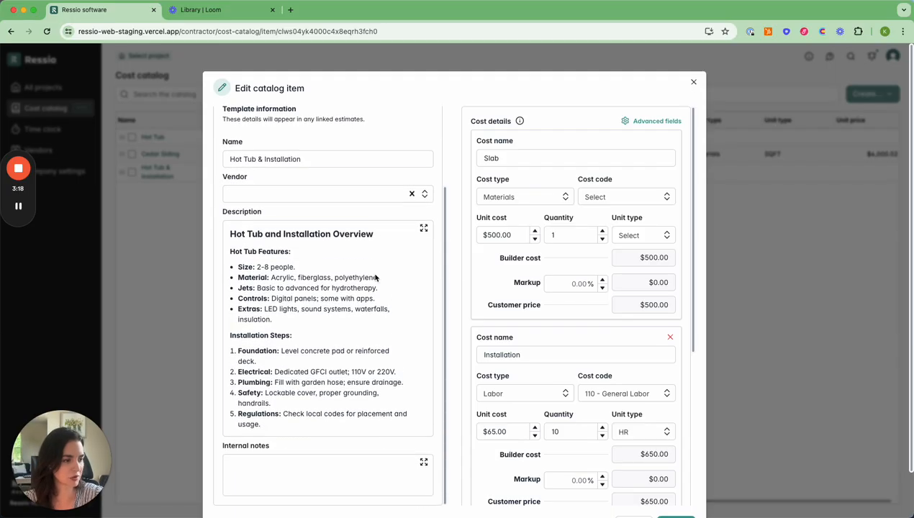
{"action": "scroll", "coordinate": [374, 277], "scroll_direction": "up", "scroll_amount": 3}
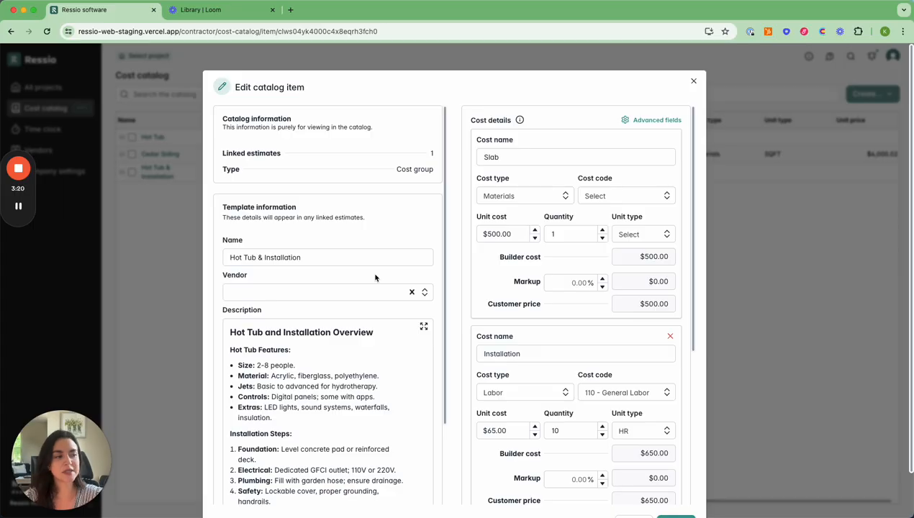
{"action": "double_click", "coordinate": [494, 233]}
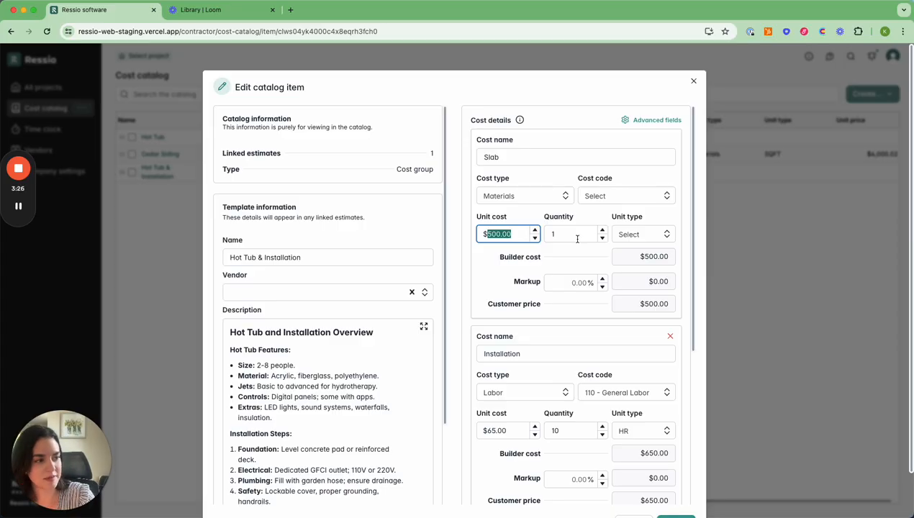
{"action": "type", "text": "6"}
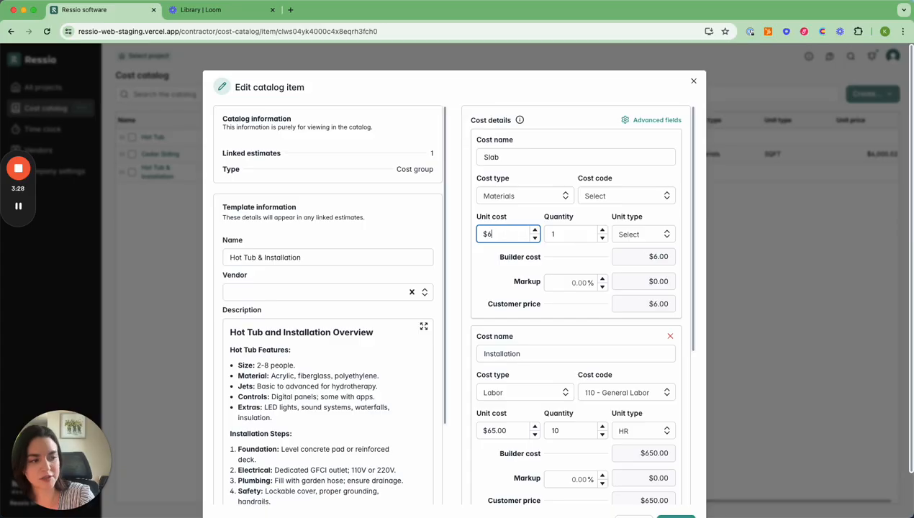
{"action": "type", "text": "00"}
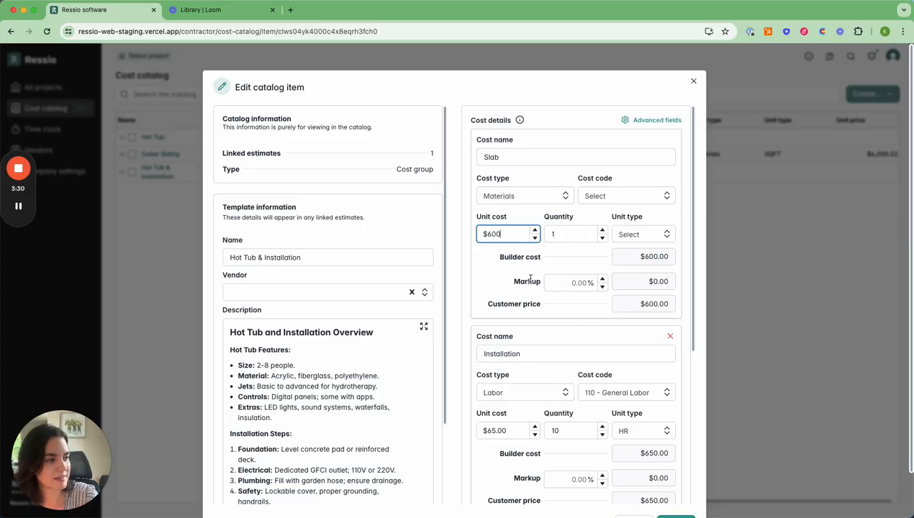
{"action": "left_click", "coordinate": [495, 279]}
{"action": "scroll", "coordinate": [497, 280], "scroll_direction": "down", "scroll_amount": 3}
{"action": "scroll", "coordinate": [499, 295], "scroll_direction": "down", "scroll_amount": 3}
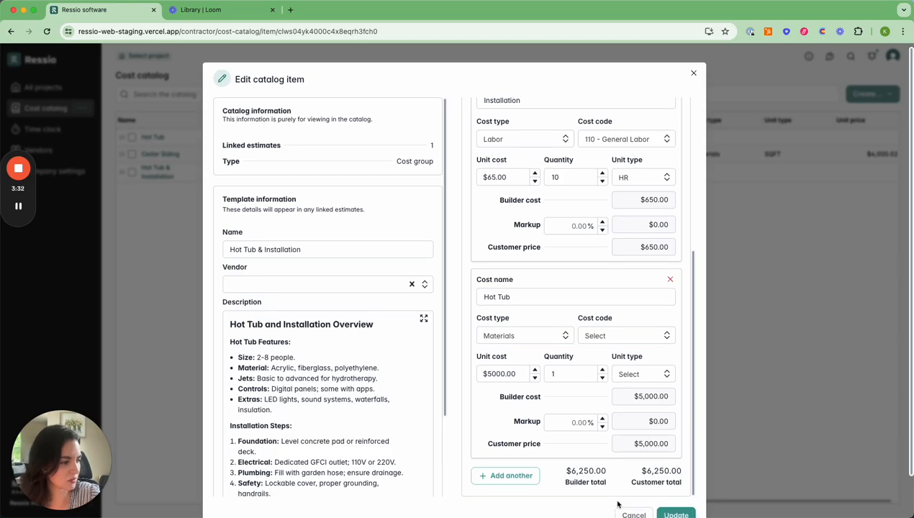
{"action": "left_click", "coordinate": [675, 475]}
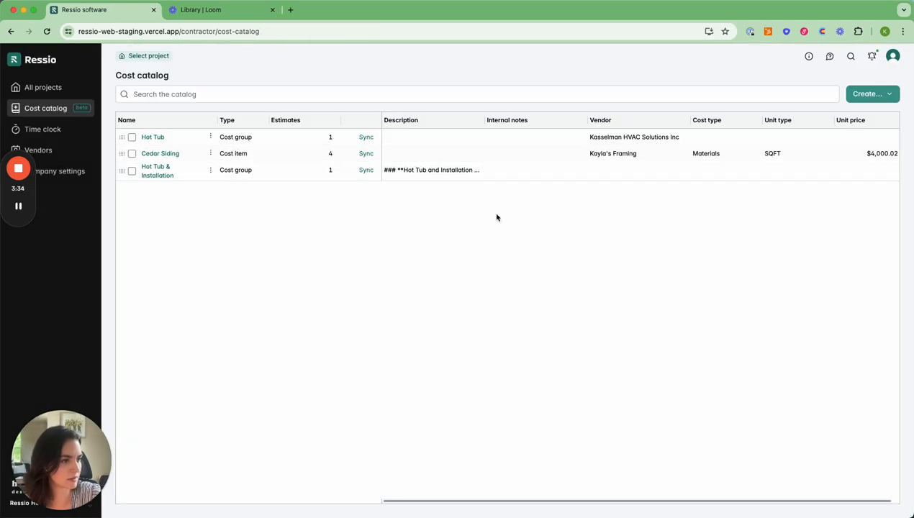
- Sync the Hot Tub & Installation catalog changes to the linked Cape Cod Cottage estimate
{"action": "left_click", "coordinate": [367, 175]}
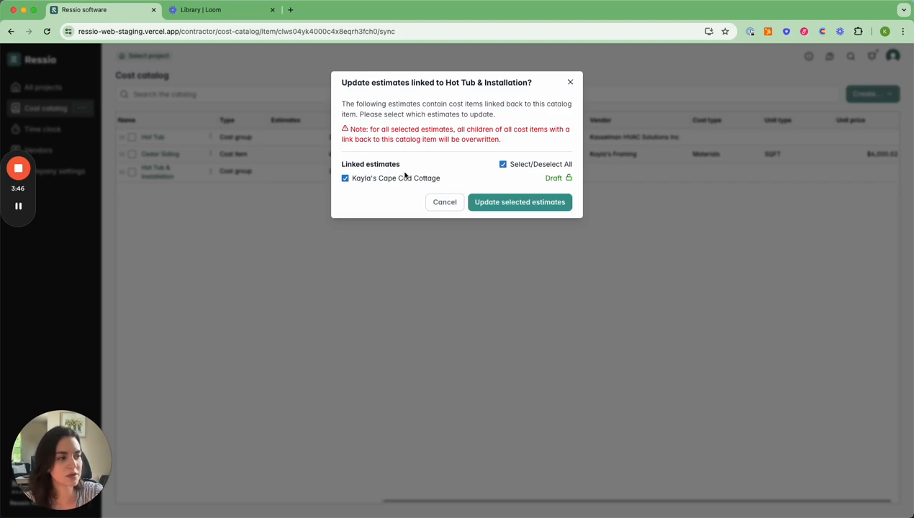
{"action": "left_click", "coordinate": [345, 178]}
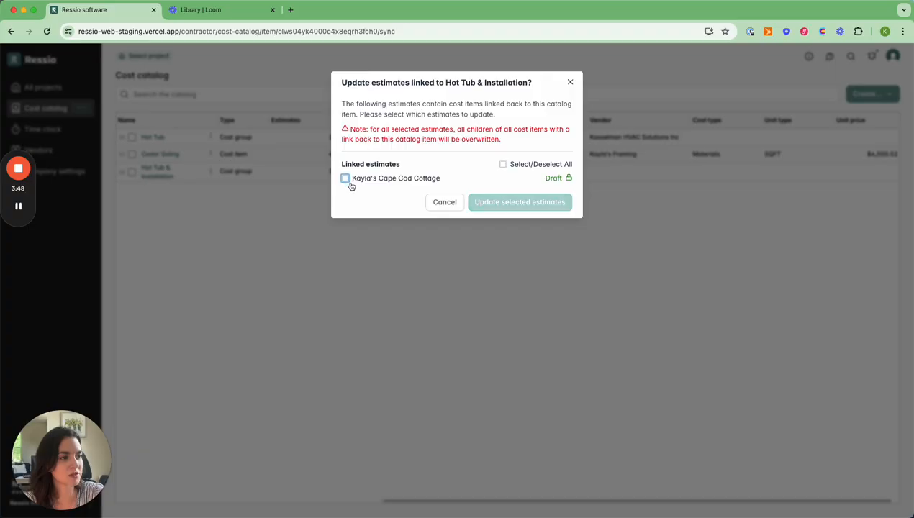
{"action": "left_click", "coordinate": [347, 179]}
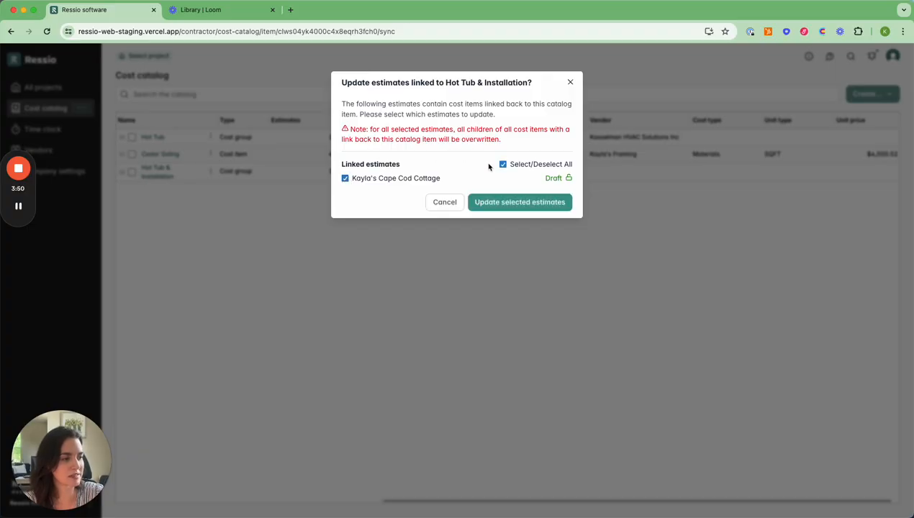
{"action": "left_click", "coordinate": [506, 204]}
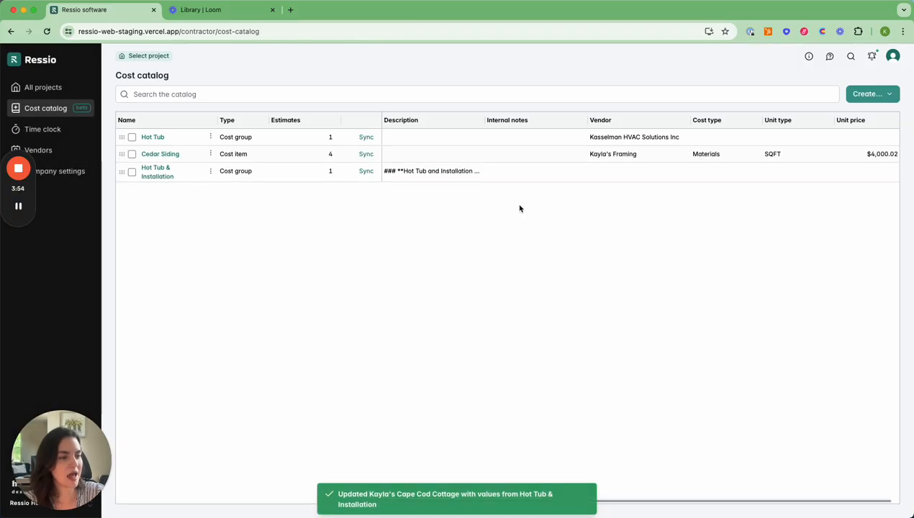